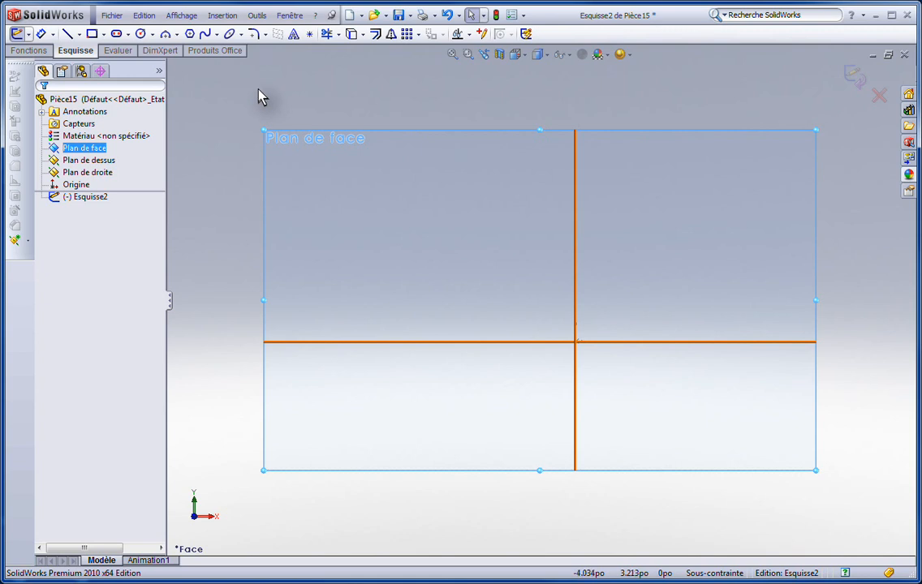
Sketch a six-sided polygon centred on the origin with a vertex straight above it and an inscribed circle about 3.229 po in diameter
left_click(190, 36)
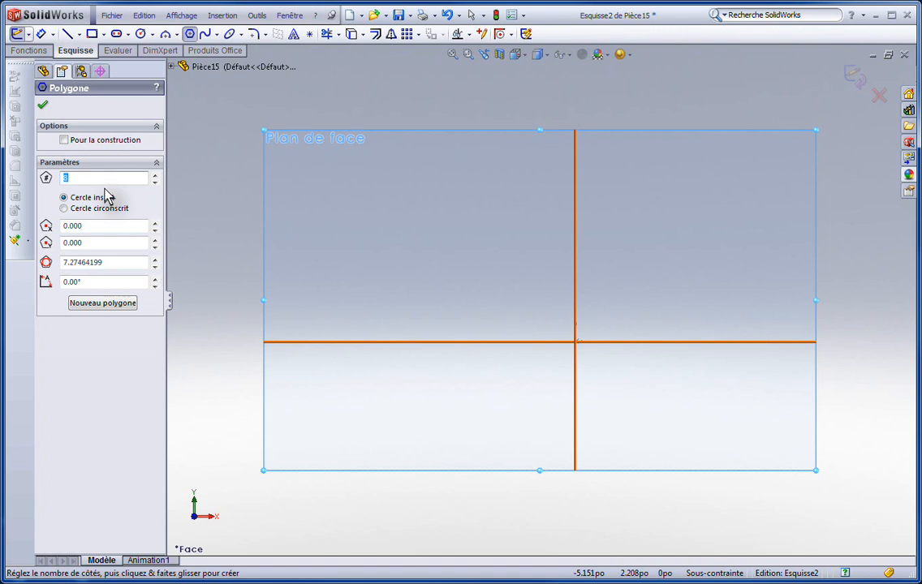
type("6")
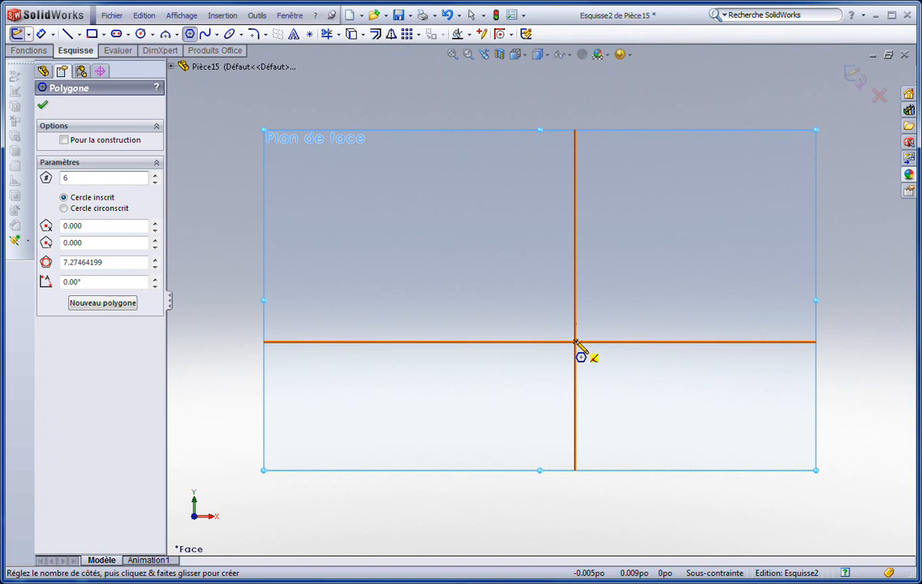
mouse_move(575, 341)
left_mouse_down()
mouse_move(614, 319)
mouse_move(664, 212)
mouse_move(633, 162)
mouse_move(575, 159)
mouse_move(575, 218)
mouse_move(576, 169)
mouse_move(575, 195)
left_mouse_up()
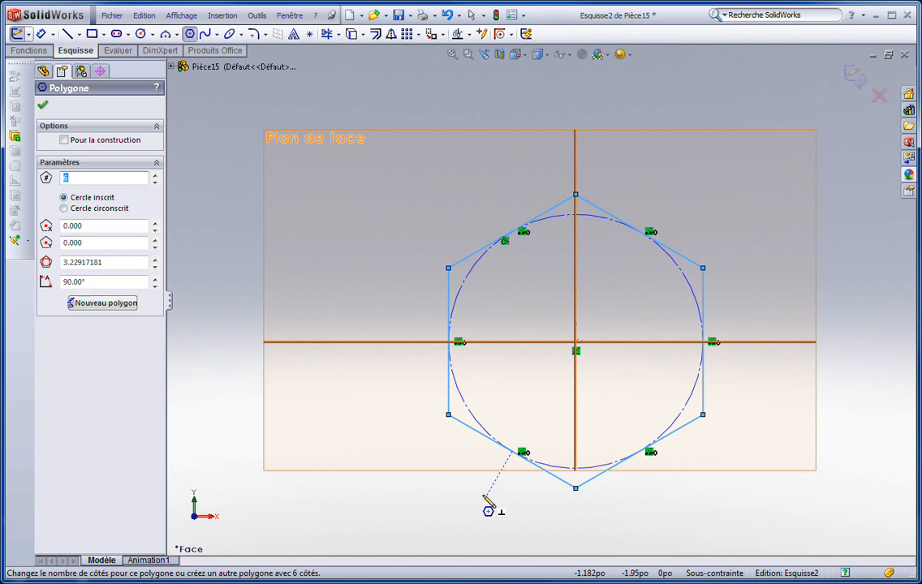
left_click(44, 109)
Try to dimension the distance between two opposite sides of the hexagon
left_click(42, 36)
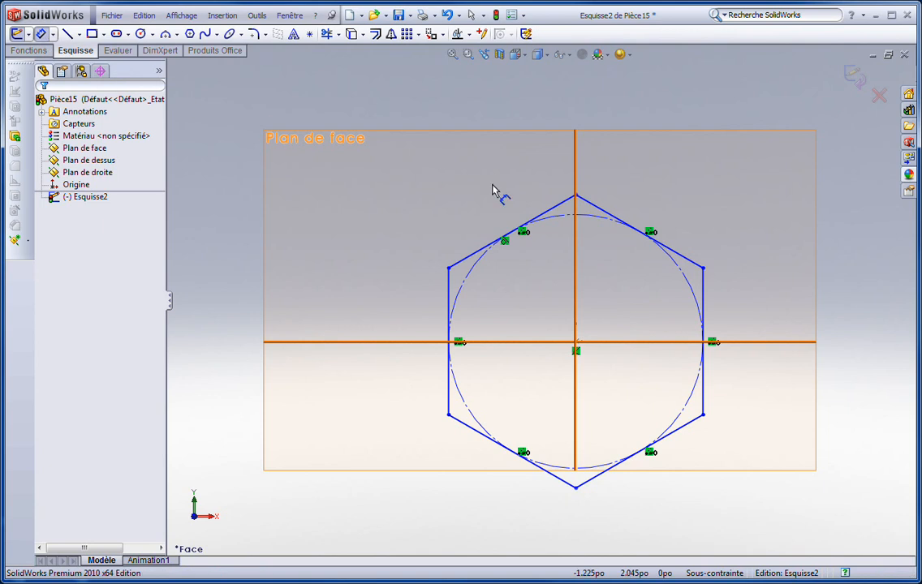
left_click(598, 211)
left_click(449, 416)
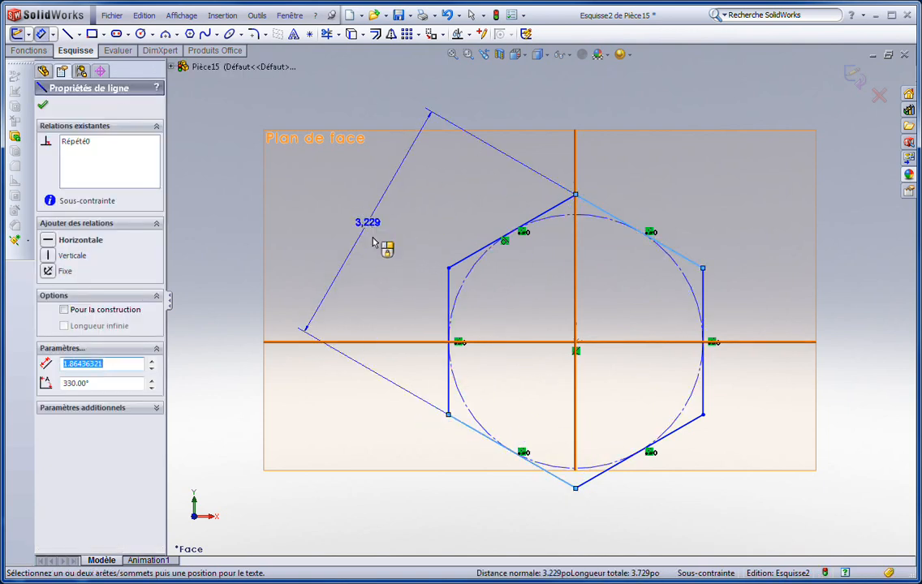
key("Escape")
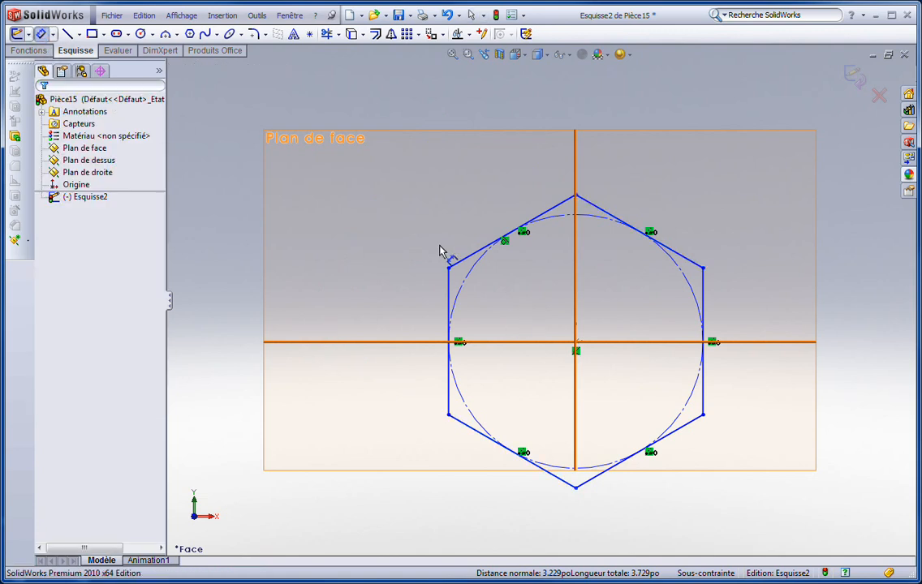
Dimension the distance between two opposite corners of the hexagon, keeping the drawn value
left_click(449, 270)
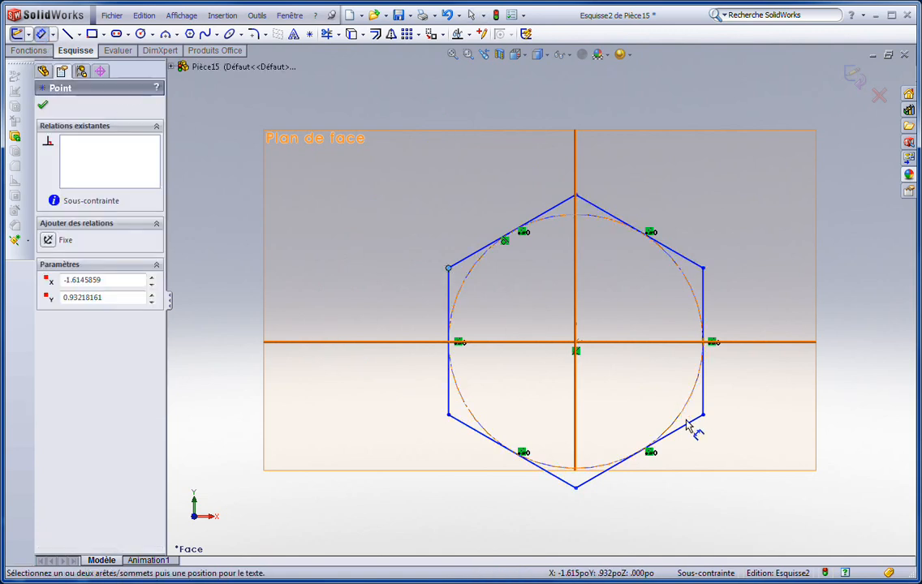
left_click(703, 416)
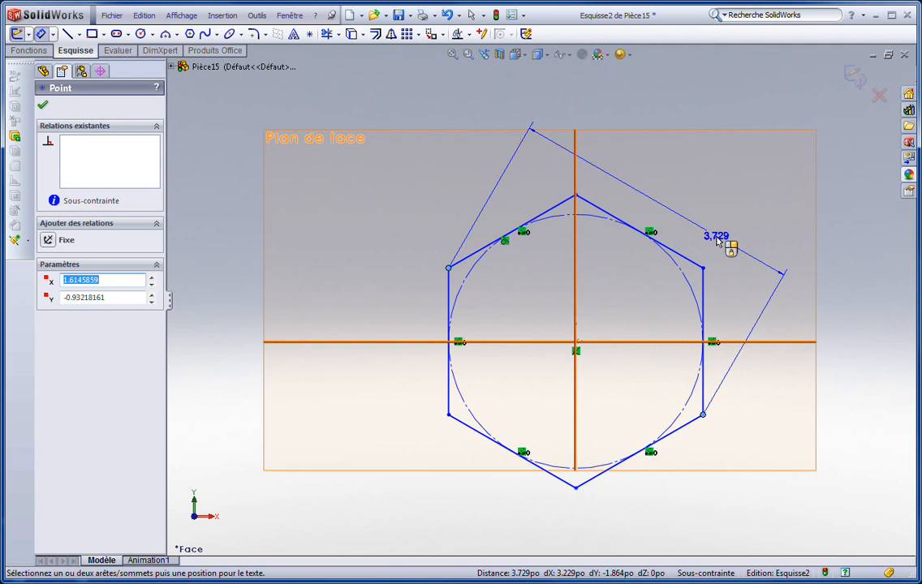
left_click(717, 241)
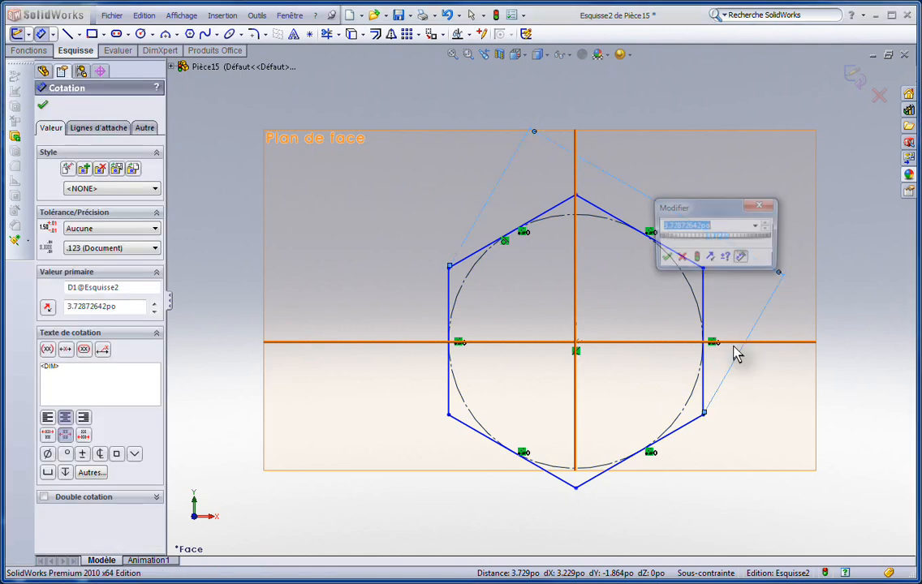
left_click(664, 259)
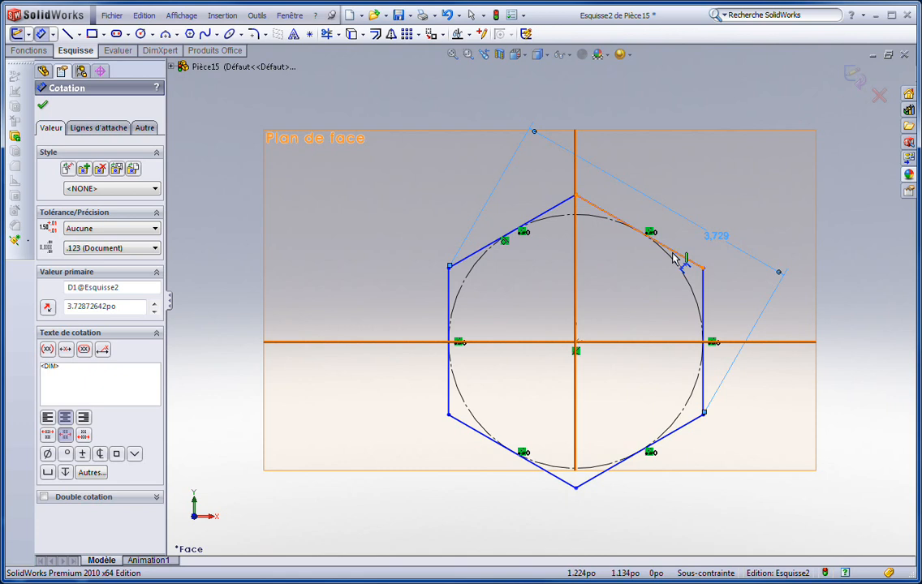
key("Escape")
Undo the corner-to-corner dimension and the hexagon so the front-plane sketch is empty
left_click(603, 212)
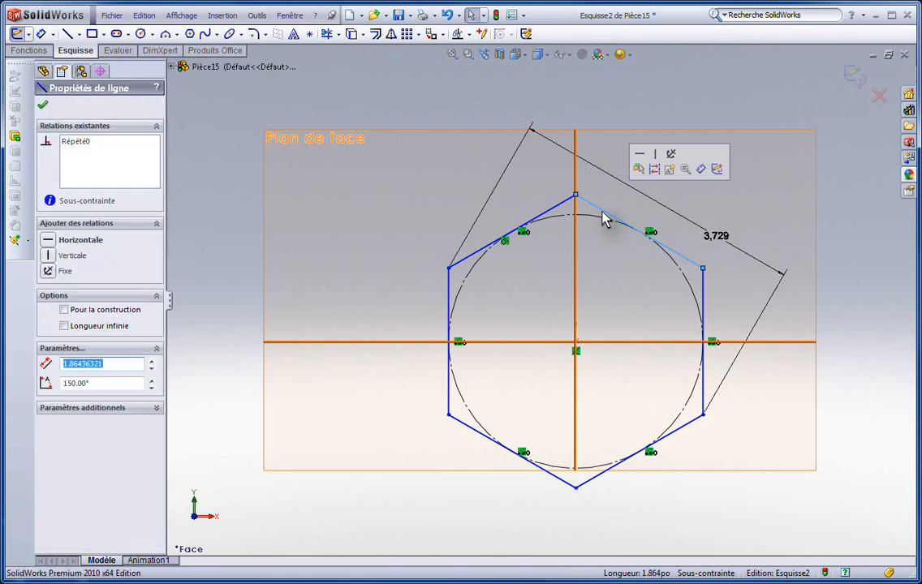
left_click(448, 16)
left_click(448, 16)
left_click(448, 15)
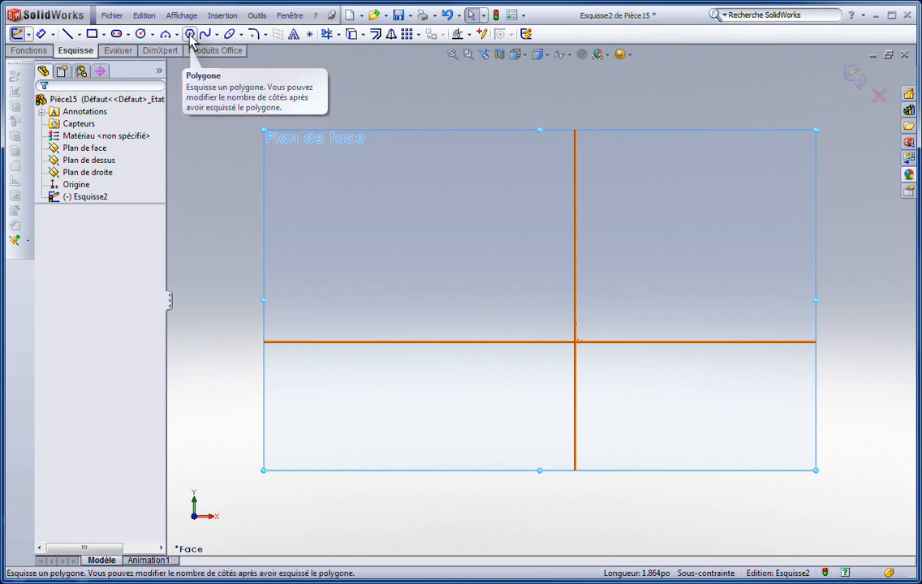
Draw a construction line about 2.688 po long from the origin, slanting up and to the left
left_click(79, 35)
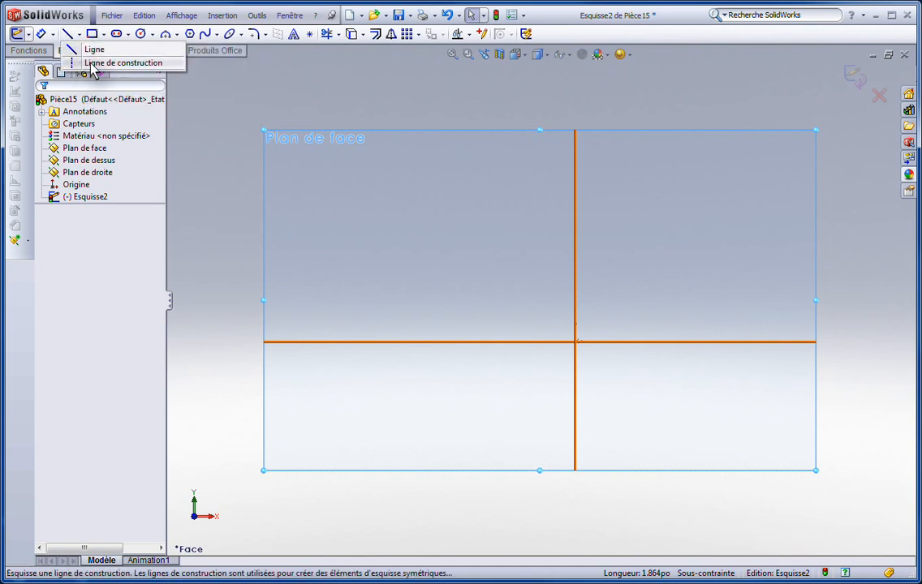
left_click(93, 63)
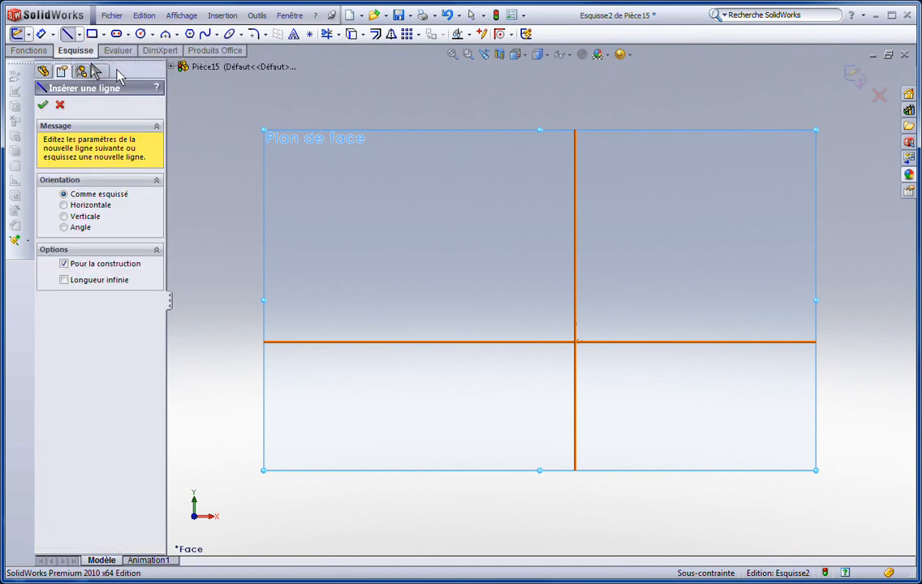
left_click(576, 342)
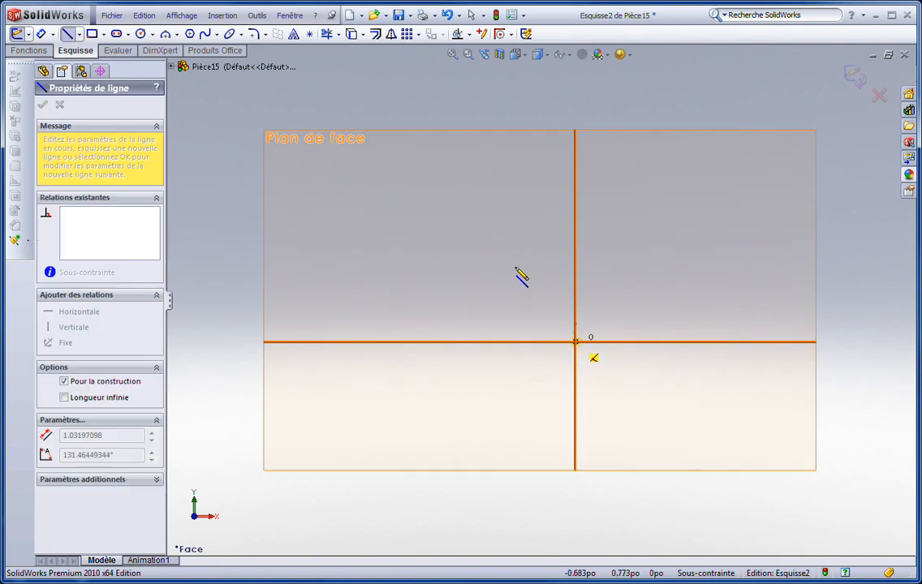
left_click(481, 153)
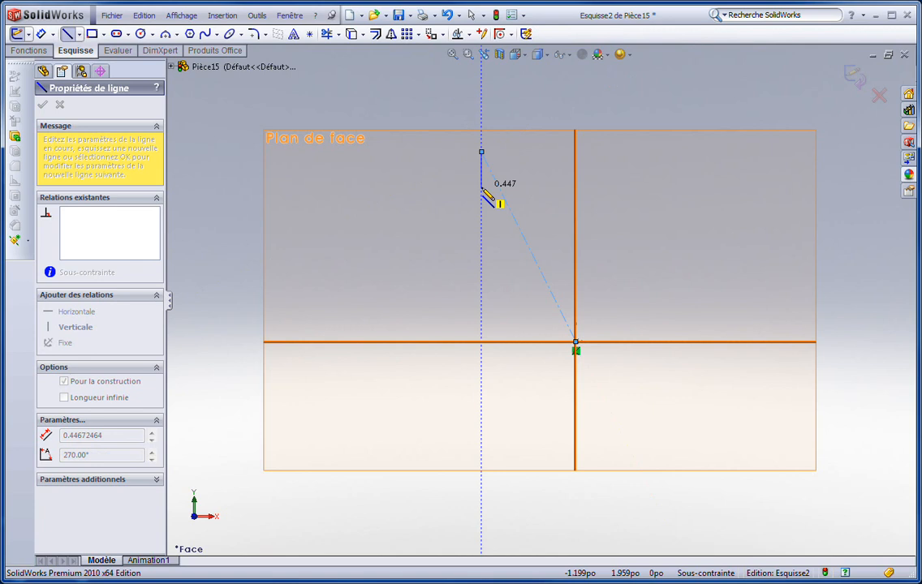
Dimension the angle between the construction line and the vertical Plan de droite as 15°, placing the dimension above the line
key("d")
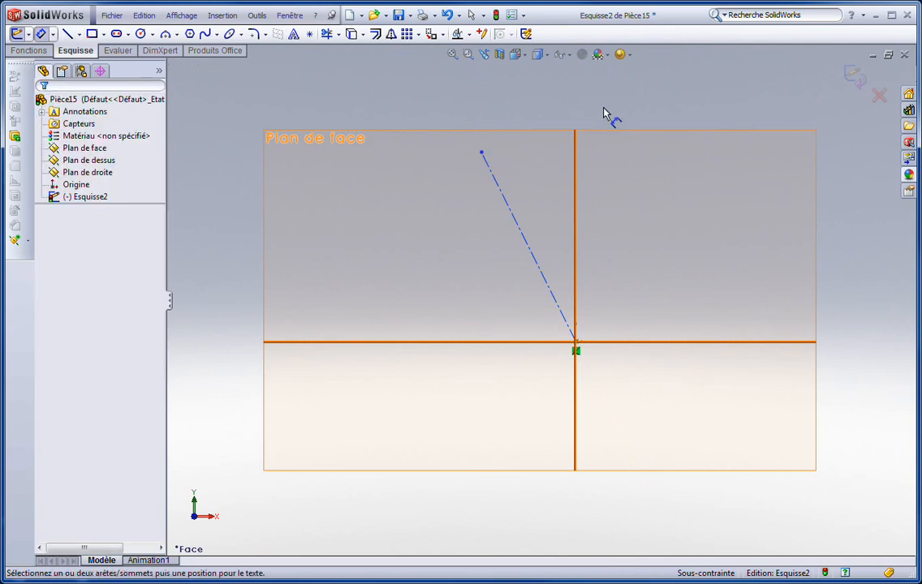
left_click(538, 258)
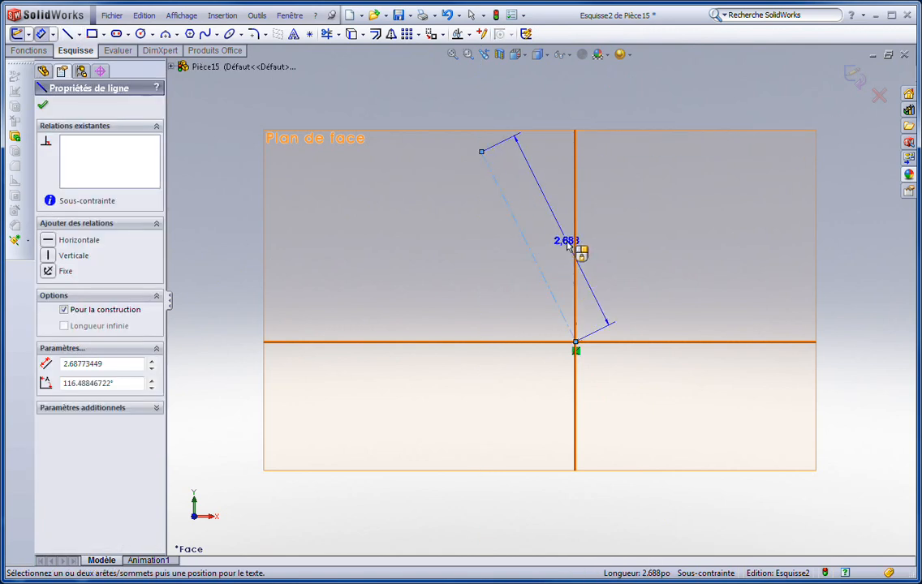
left_click(576, 245)
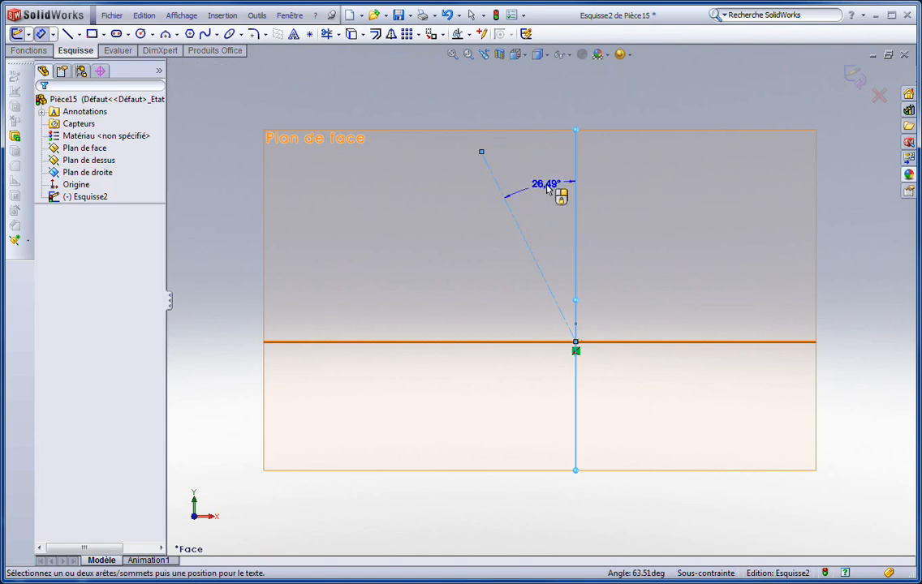
left_click(548, 188)
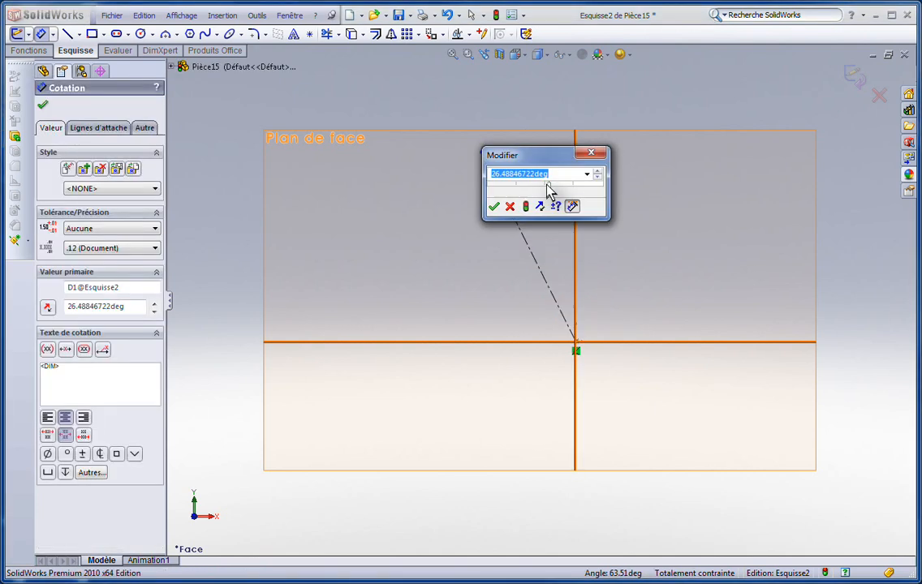
type("15")
key("Return")
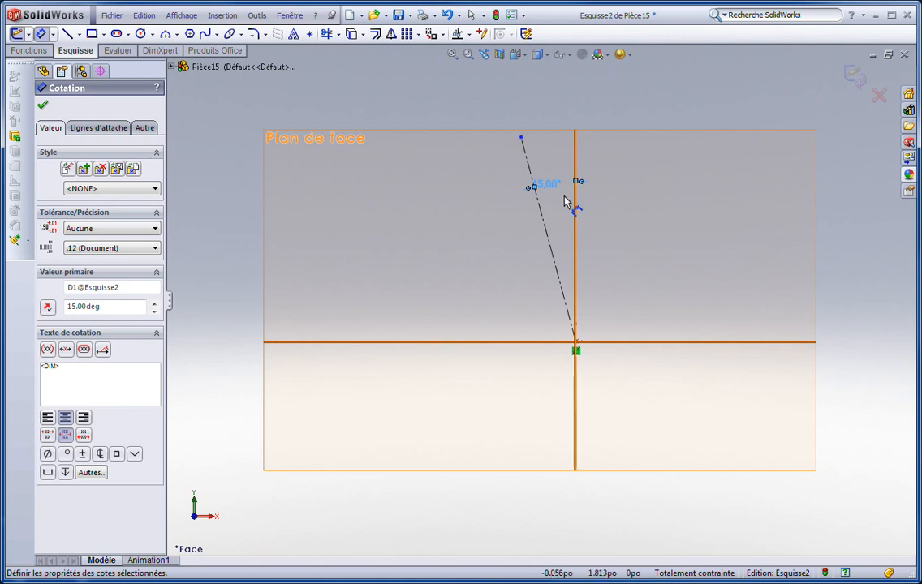
left_click_drag(552, 185, 552, 118)
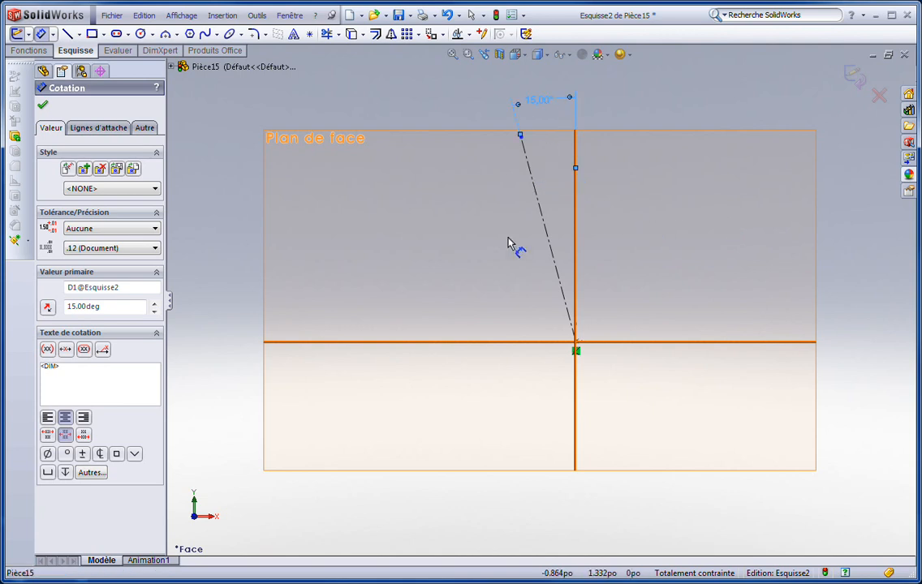
Sketch a hexagon centred on the origin with a vertex on the construction line, set its across-flats distance to 3 po, and exit the sketch
left_click(190, 34)
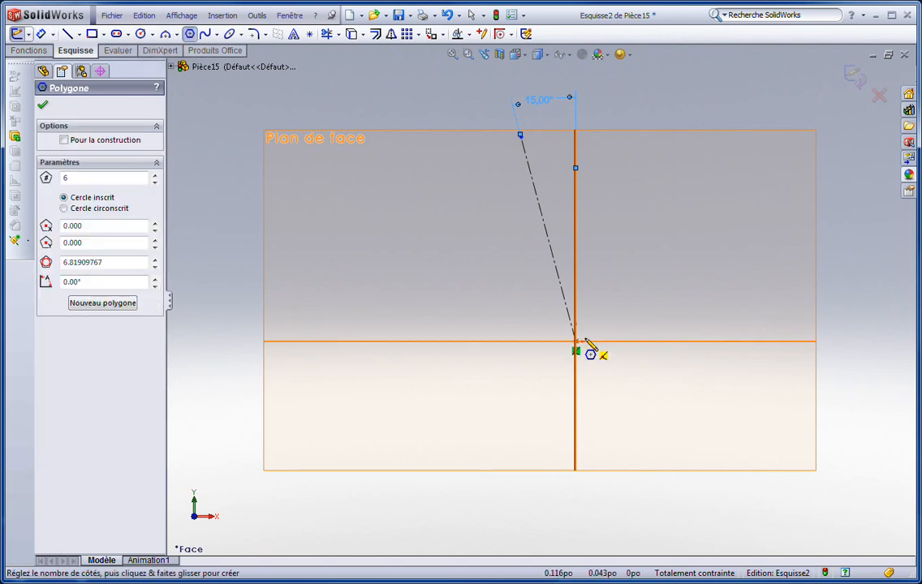
mouse_move(580, 349)
left_mouse_down()
mouse_move(584, 337)
mouse_move(677, 303)
mouse_move(555, 237)
mouse_move(523, 140)
mouse_move(555, 258)
mouse_move(526, 153)
left_mouse_up()
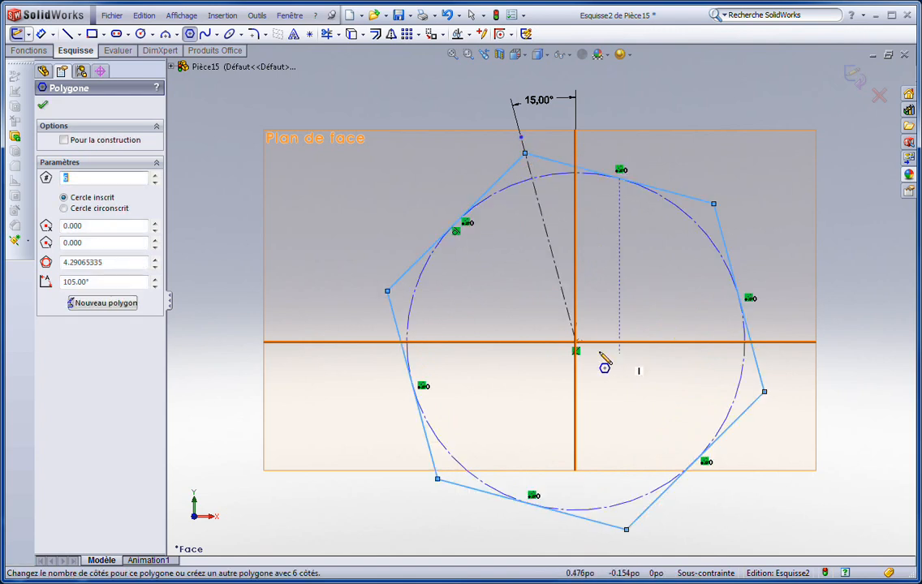
left_click(40, 34)
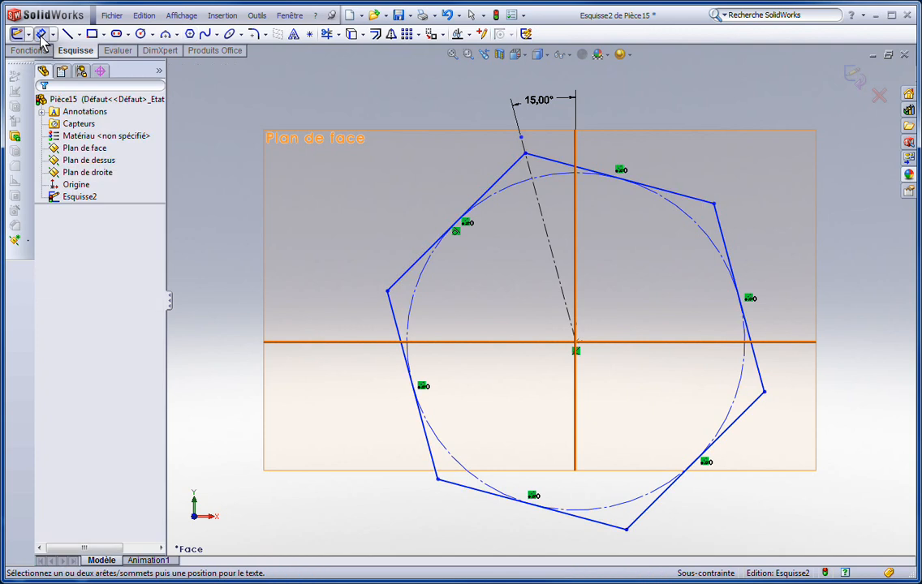
left_click(410, 274)
left_click(645, 510)
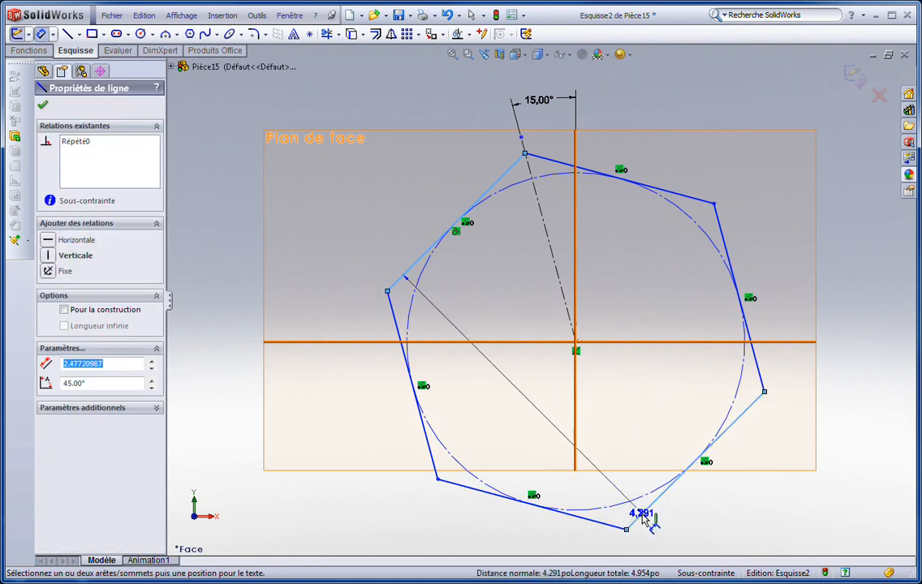
left_click(756, 182)
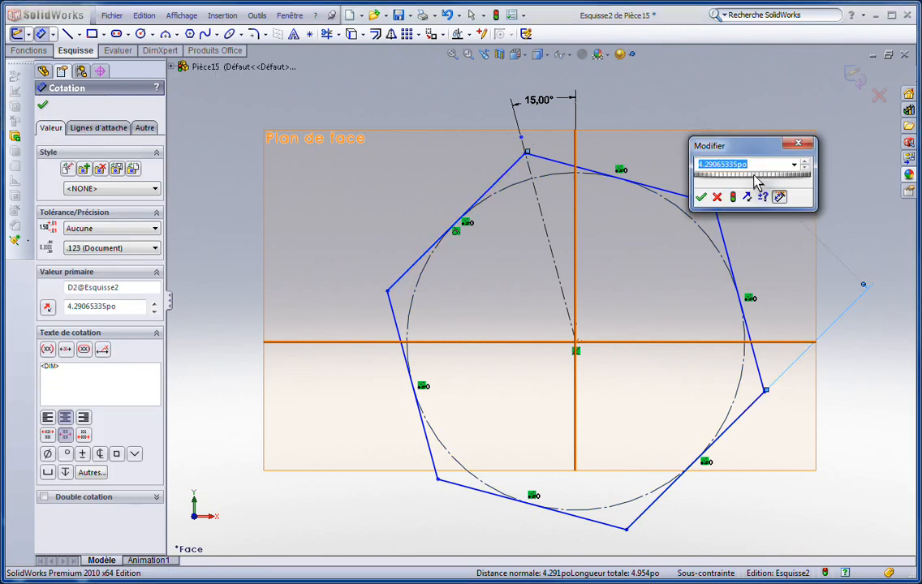
type("3")
key("Return")
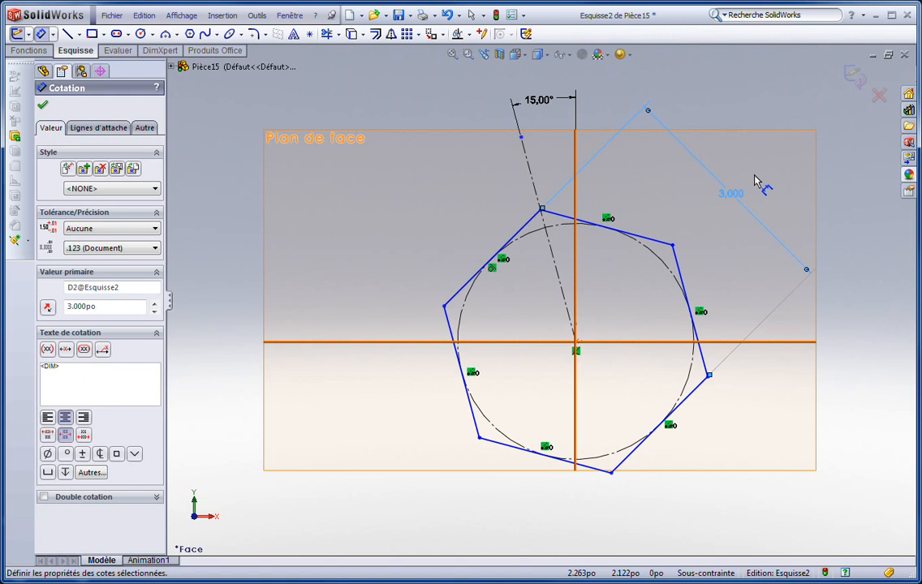
left_click(854, 77)
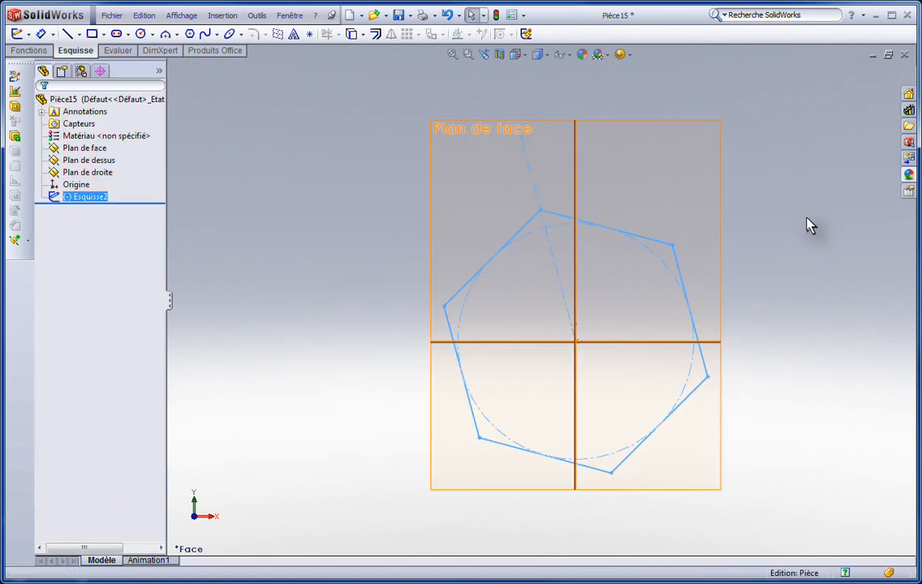
Start a new sketch on Plan de droite
mouse_move(751, 309)
middle_mouse_down()
mouse_move(618, 314)
mouse_move(623, 325)
middle_mouse_up()
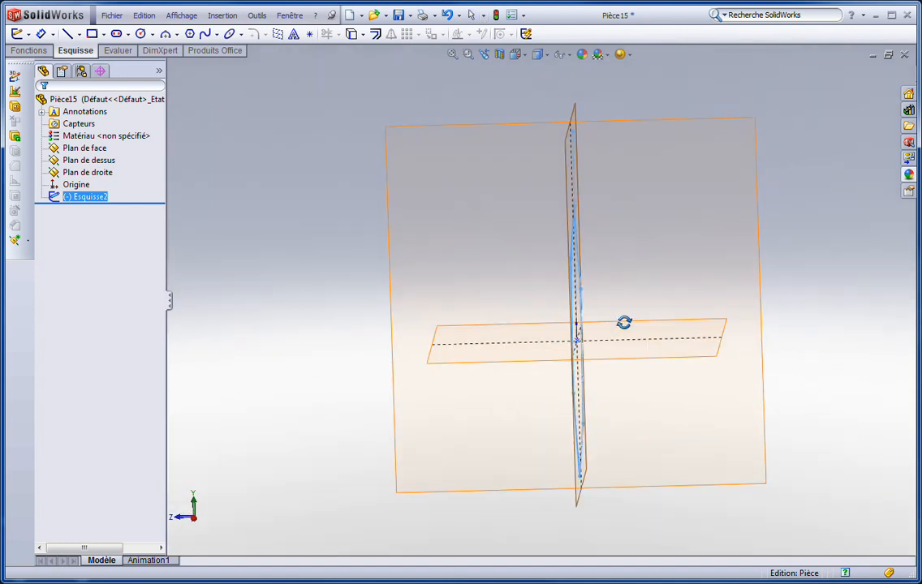
left_click(680, 132)
left_click(729, 82)
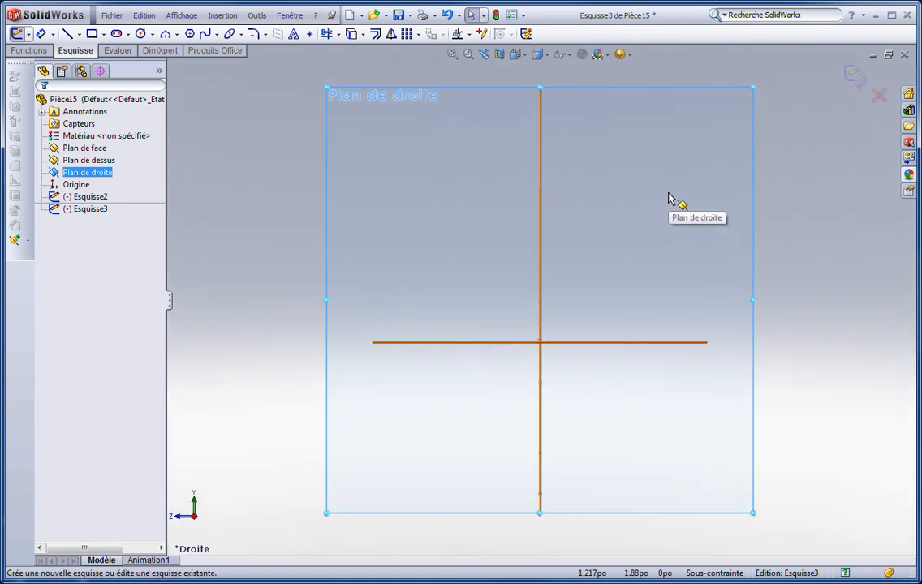
Sketch a horizontal straight slot above and left of the origin, about 1.565 po between arc centres and 0.849 po wide
left_click(128, 34)
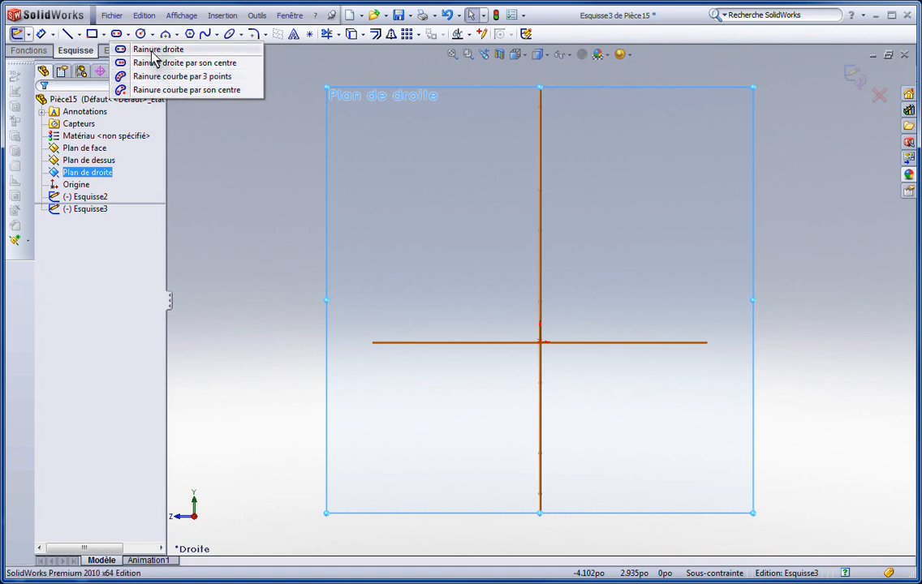
left_click(122, 49)
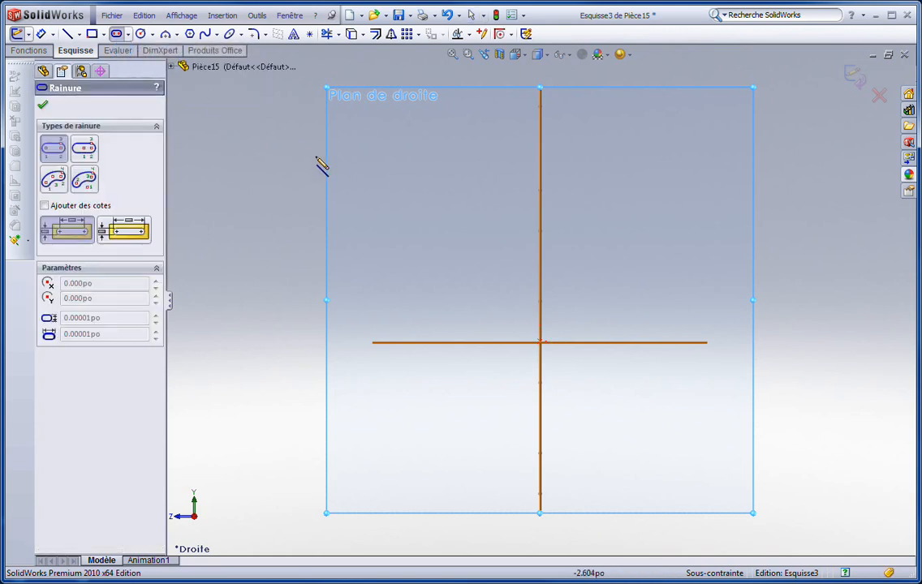
left_click(373, 249)
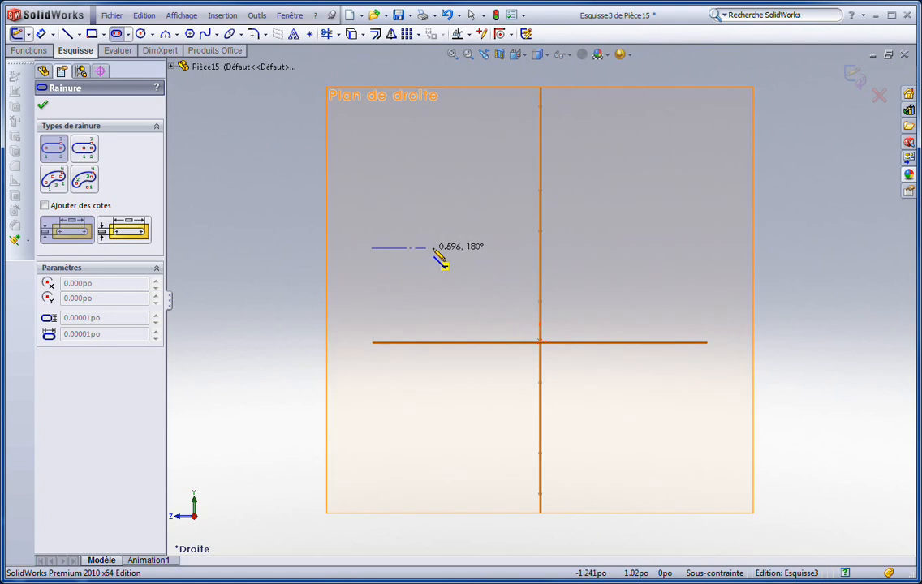
left_click(515, 249)
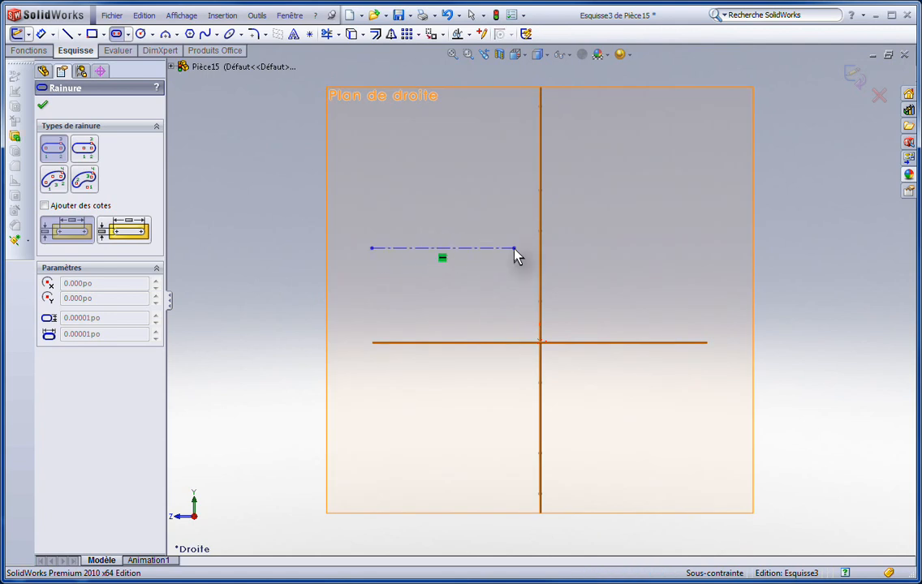
left_click(504, 295)
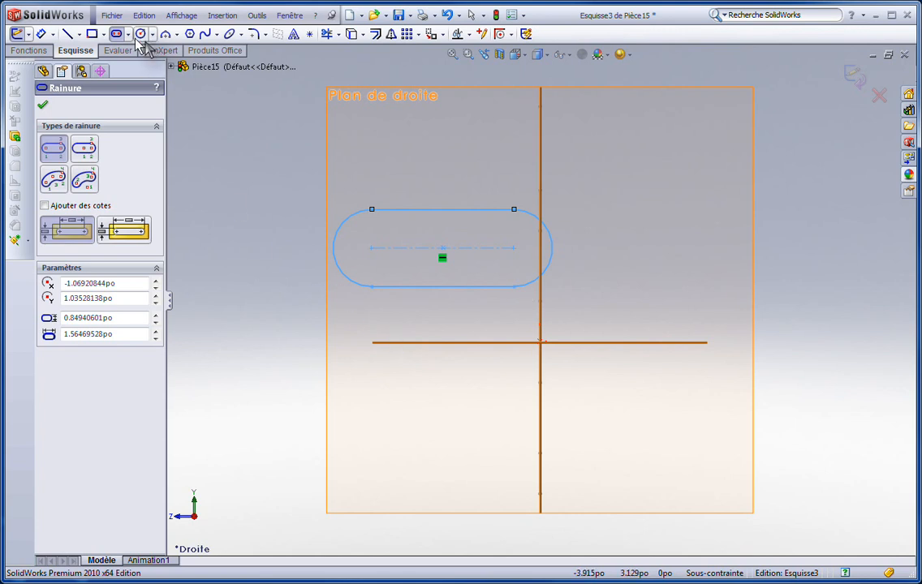
Dimension the slot's width between its two straight edges, placing the dimension left of the slot and keeping the drawn value
left_click(44, 35)
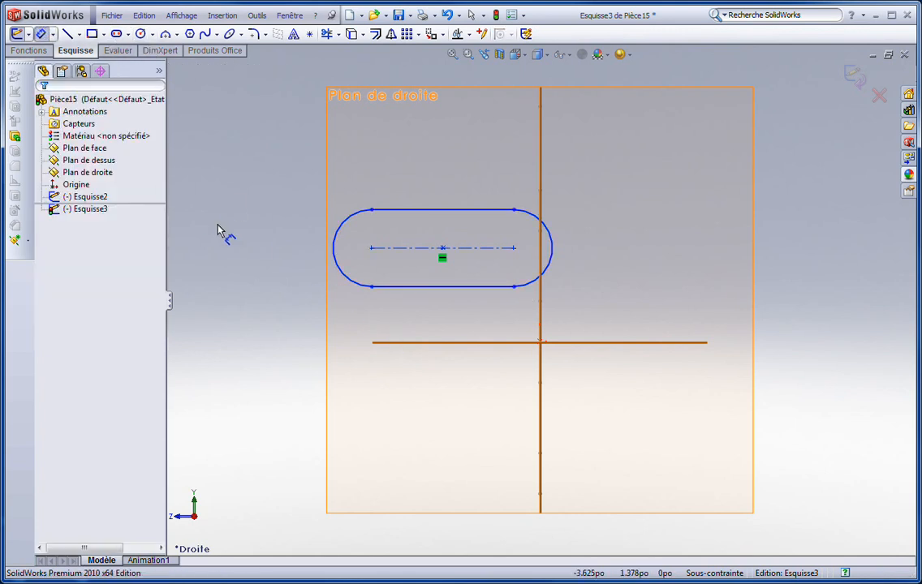
left_click(403, 210)
left_click(403, 285)
left_click(288, 252)
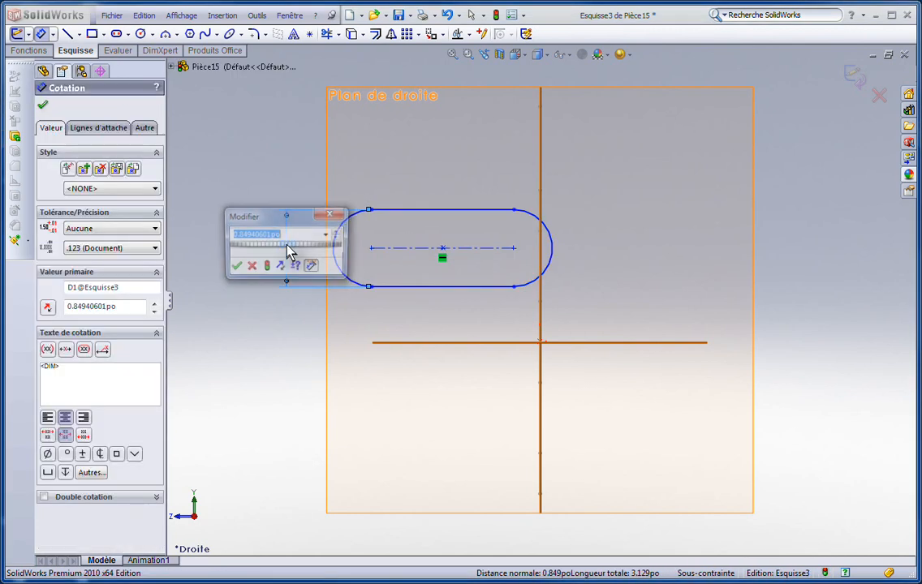
left_click(232, 266)
Dimension the slot's centre-to-centre length above the slot, keeping the drawn value, and leave the dimension tool
left_click(391, 249)
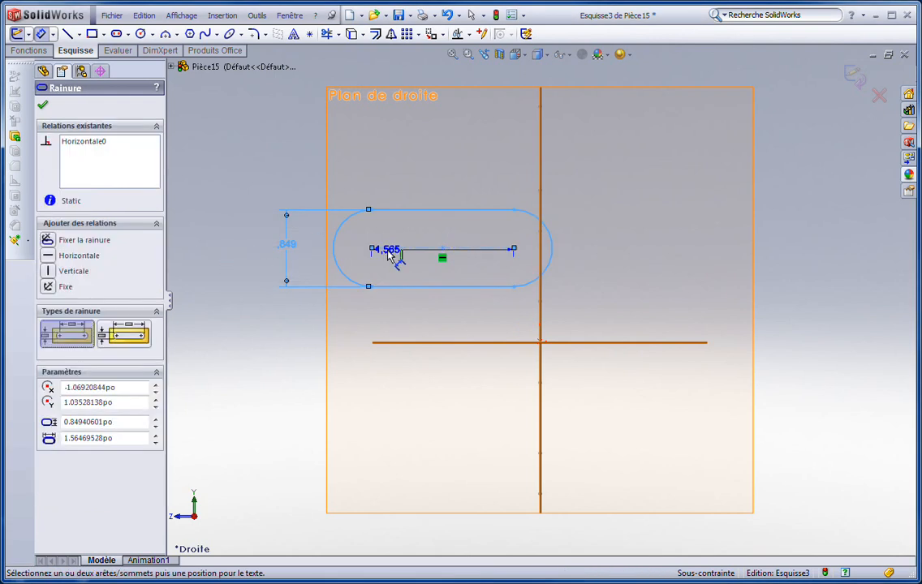
left_click(438, 169)
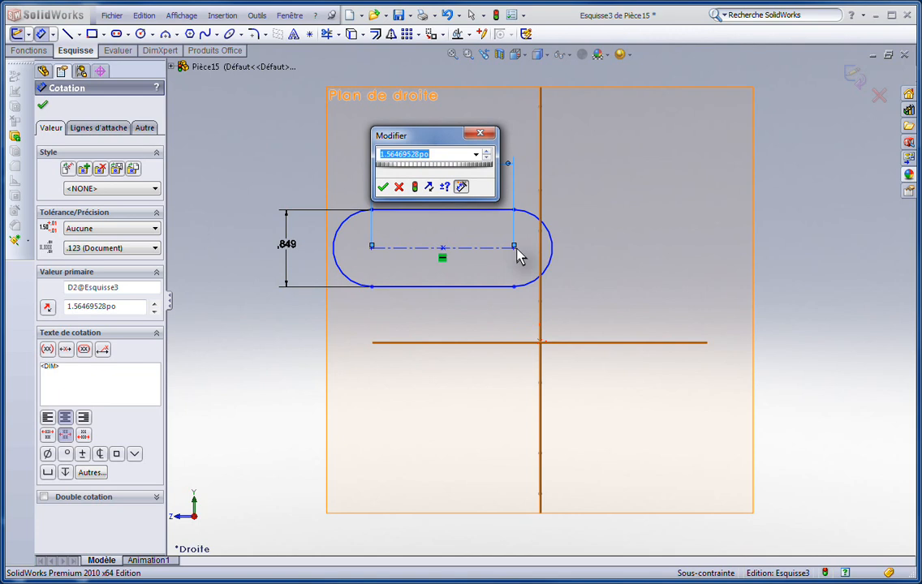
left_click(383, 187)
left_click(263, 160)
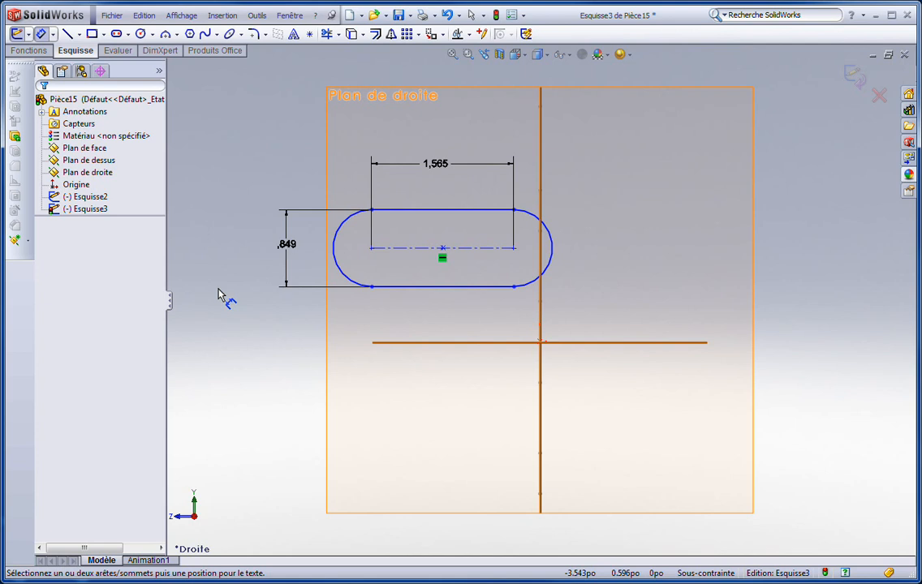
key("Escape")
Delete both the width and the centre-to-centre dimensions from the slot
left_click(288, 246)
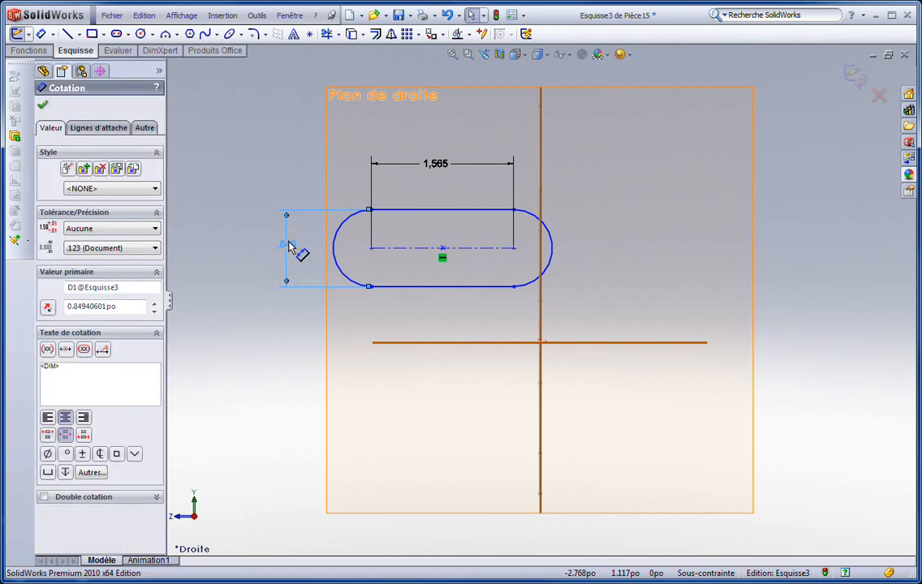
key("Delete")
left_click(428, 168)
key("Delete")
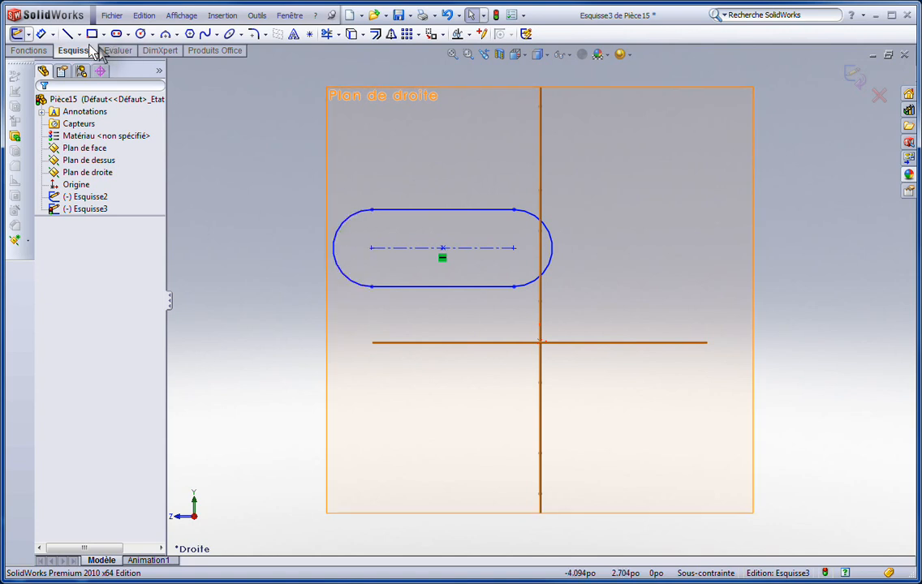
left_click(39, 33)
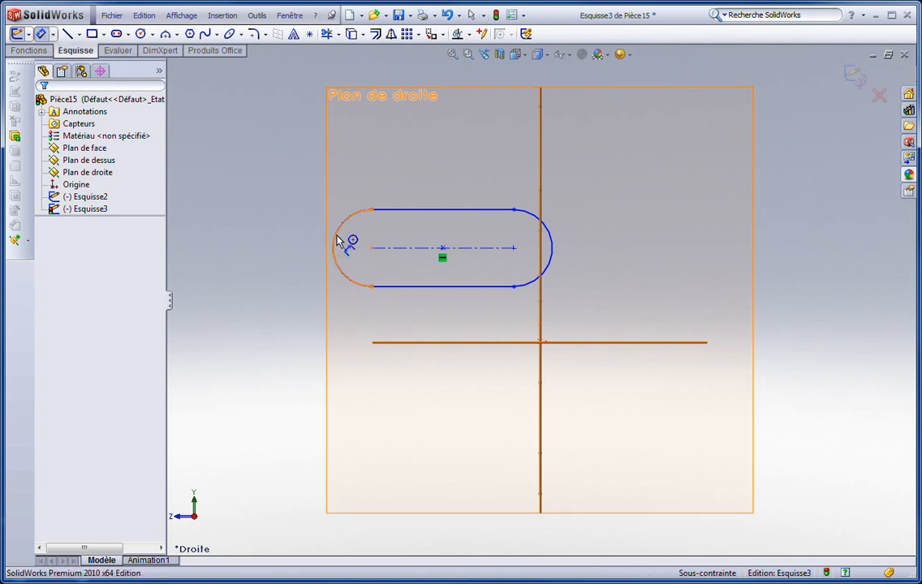
left_click(338, 241)
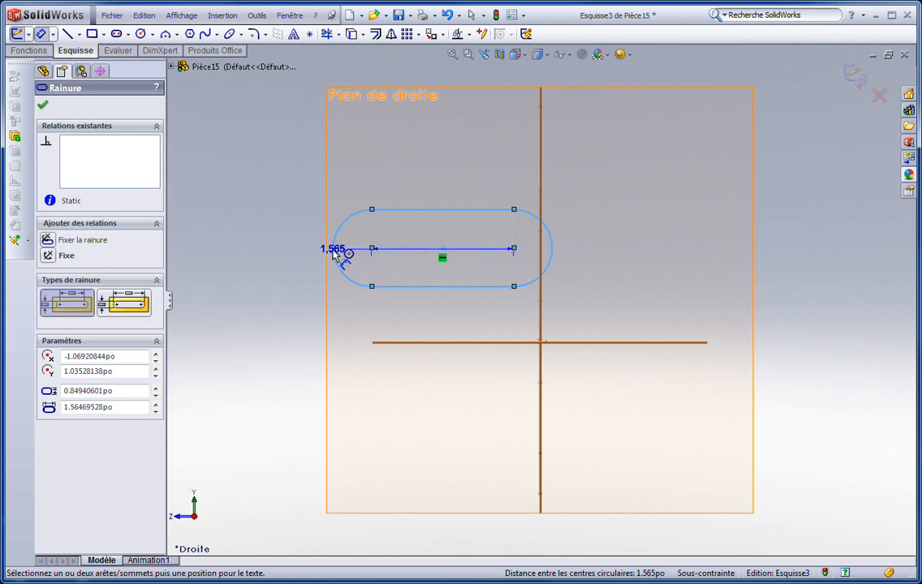
key("Escape")
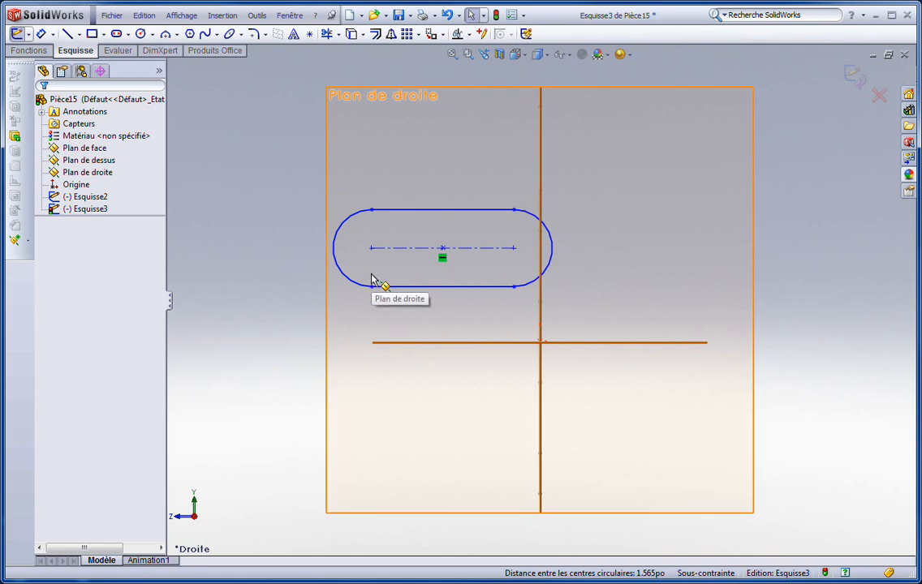
Dimension the slot's overall length between the outer extremes of its end arcs as 2.5 po, placing the dimension above the slot
key("d")
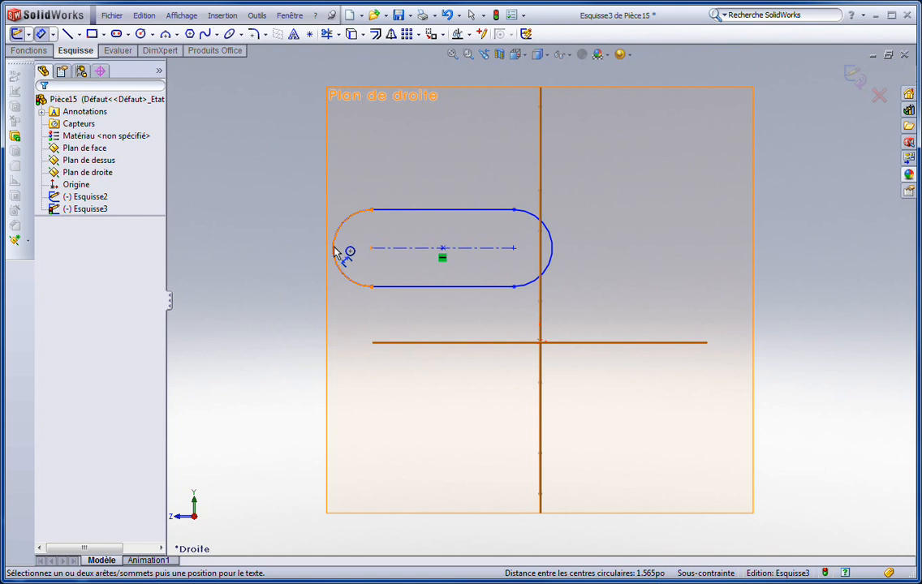
left_click_drag(334, 252, 556, 258)
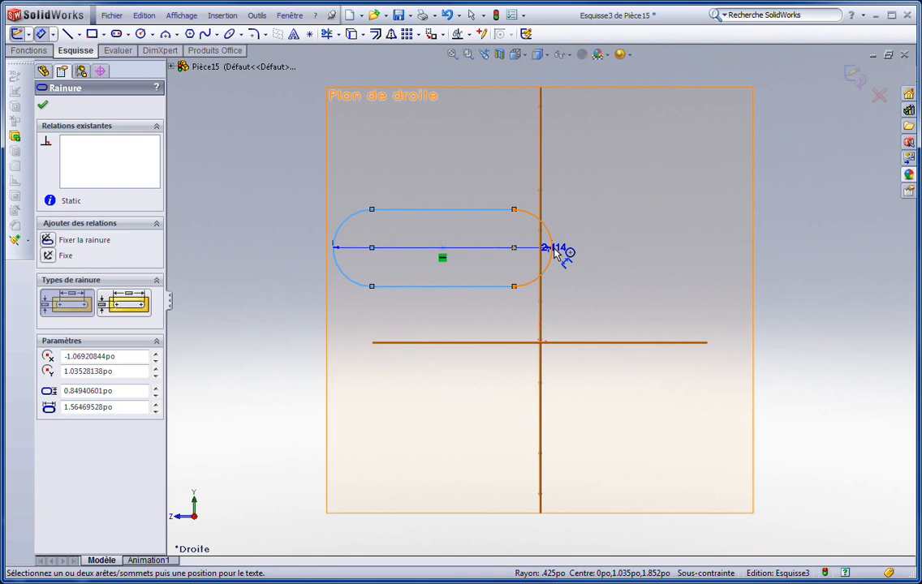
left_click(556, 253)
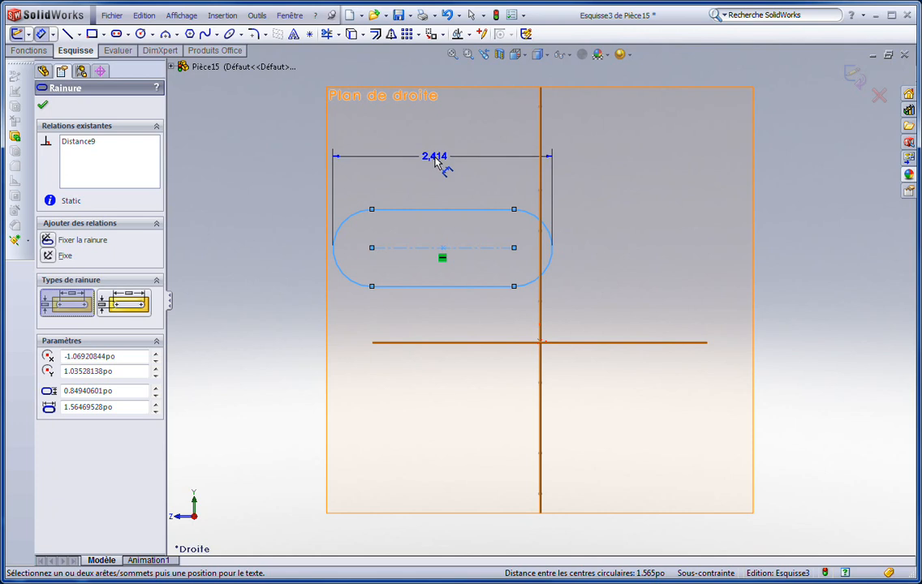
left_click(436, 163)
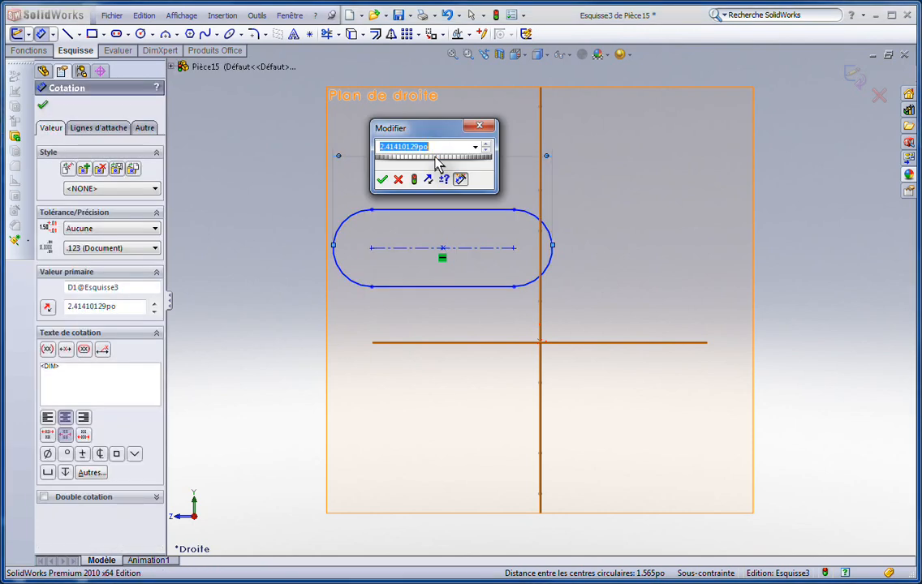
type("2.5")
key("Return")
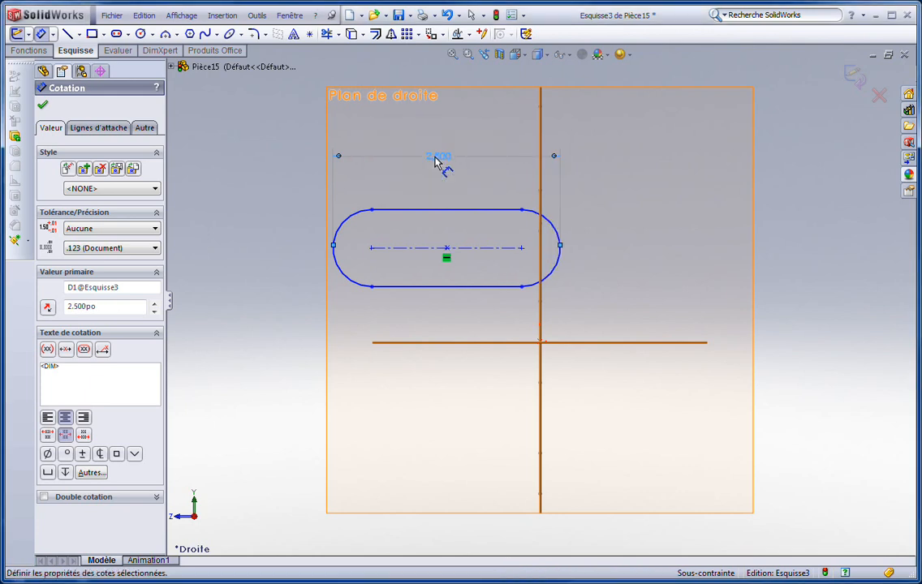
key("Escape")
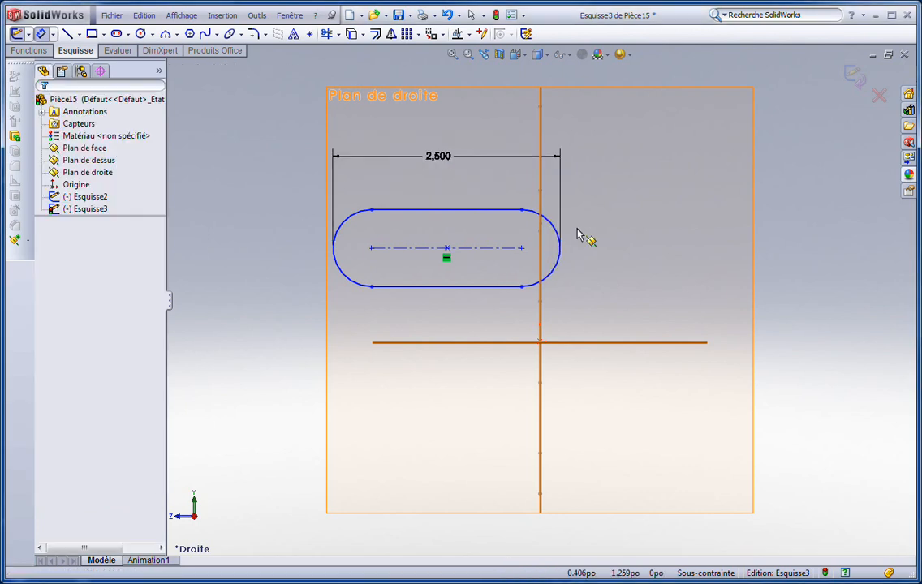